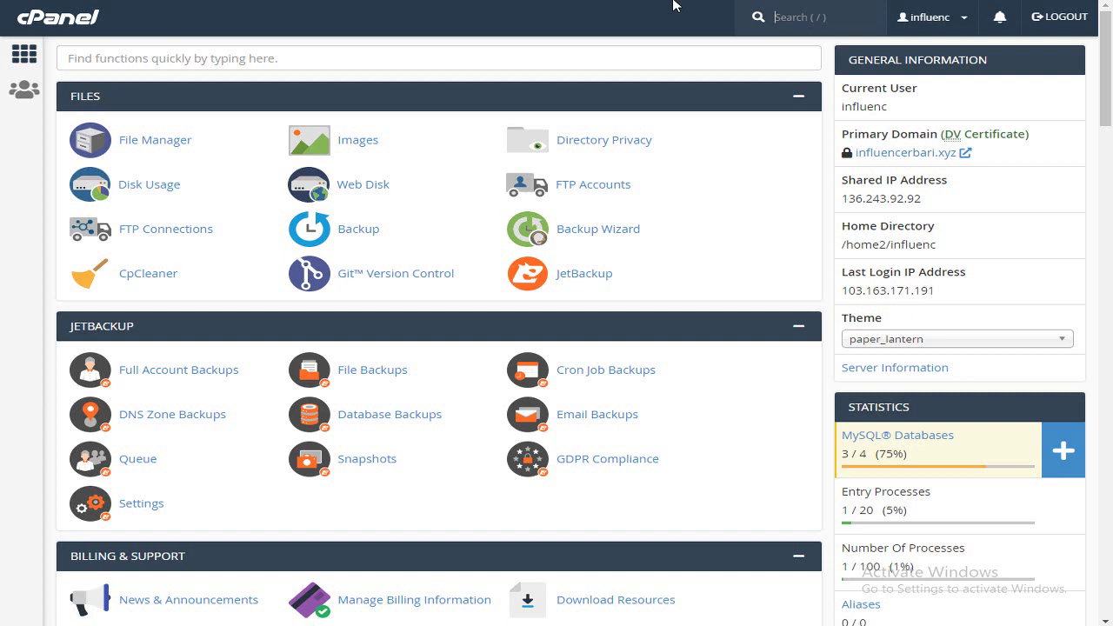
# - Open the public_html folder in File Manager and look through its files and folders
pyautogui.click(170, 149)
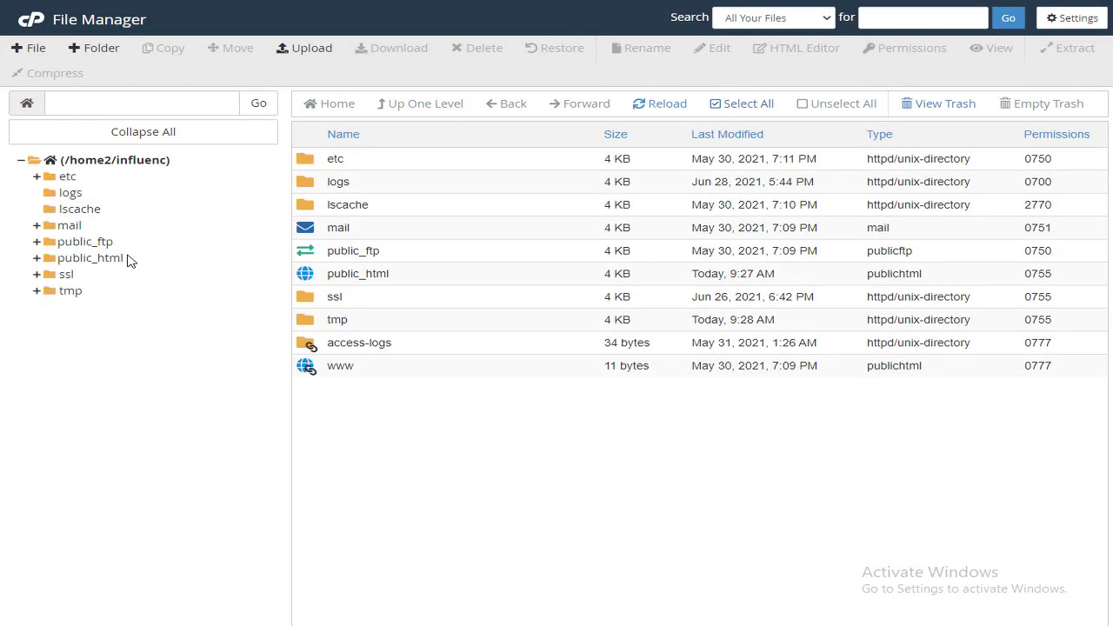
pyautogui.click(128, 258)
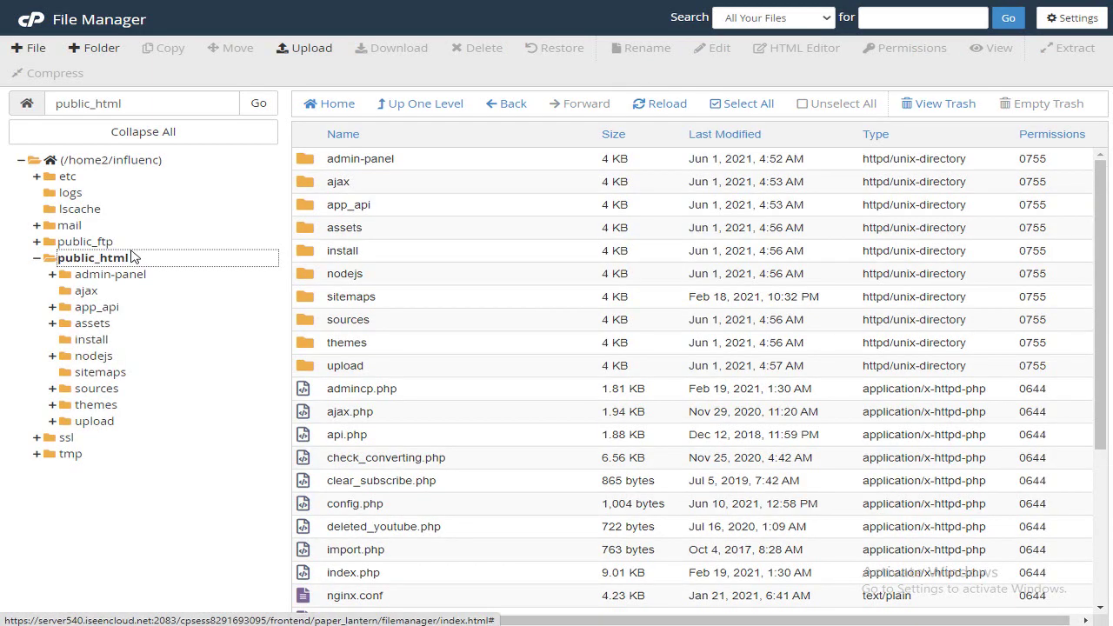
pyautogui.scroll(-3, 483, 192)
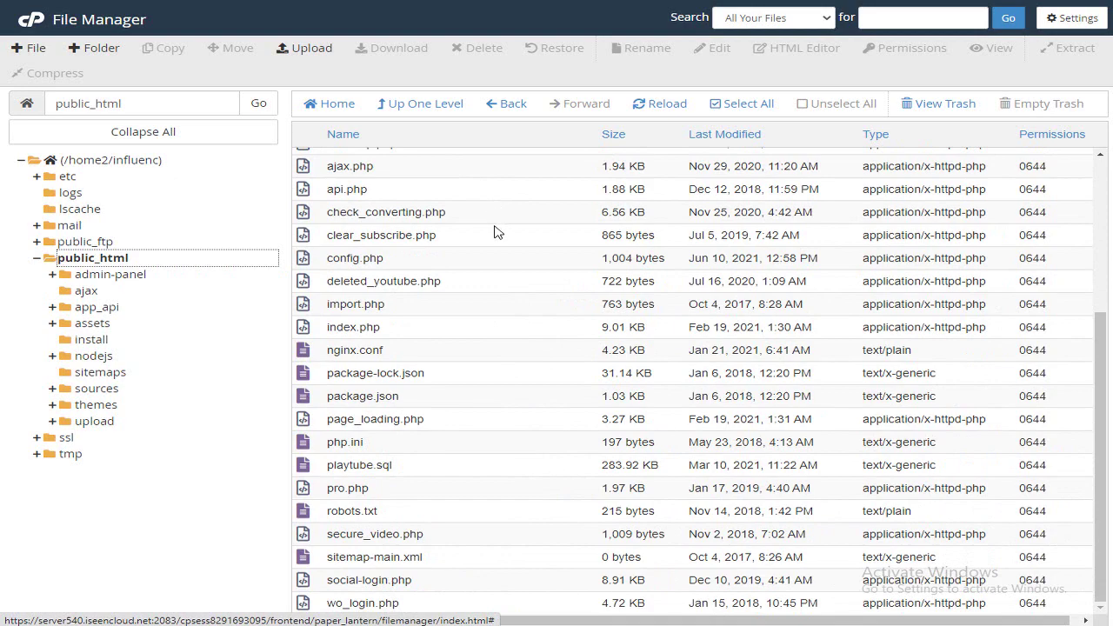
pyautogui.scroll(3, 528, 224)
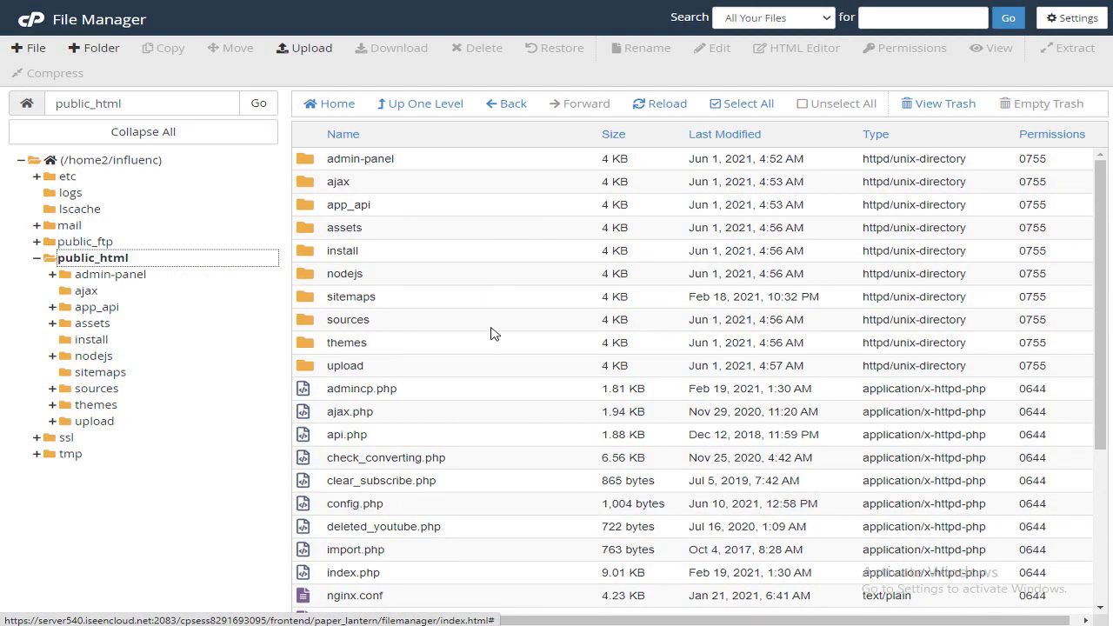
pyautogui.scroll(-3, 491, 333)
pyautogui.scroll(3, 510, 308)
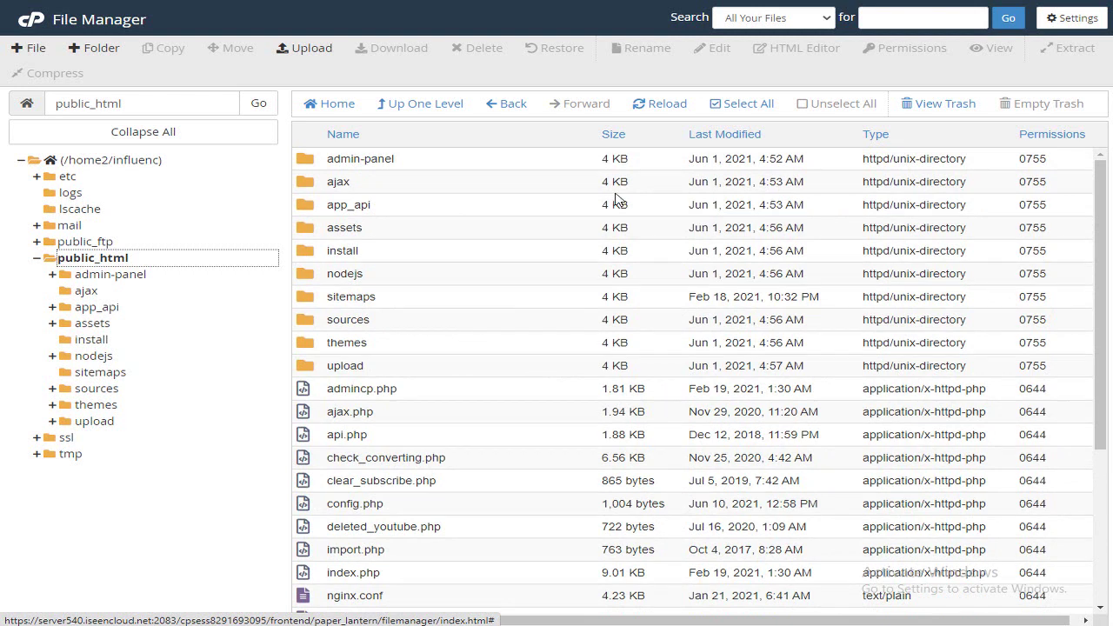
# - Compress all files and folders in public_html into a Zip Archive and dismiss the compression results
pyautogui.click(744, 111)
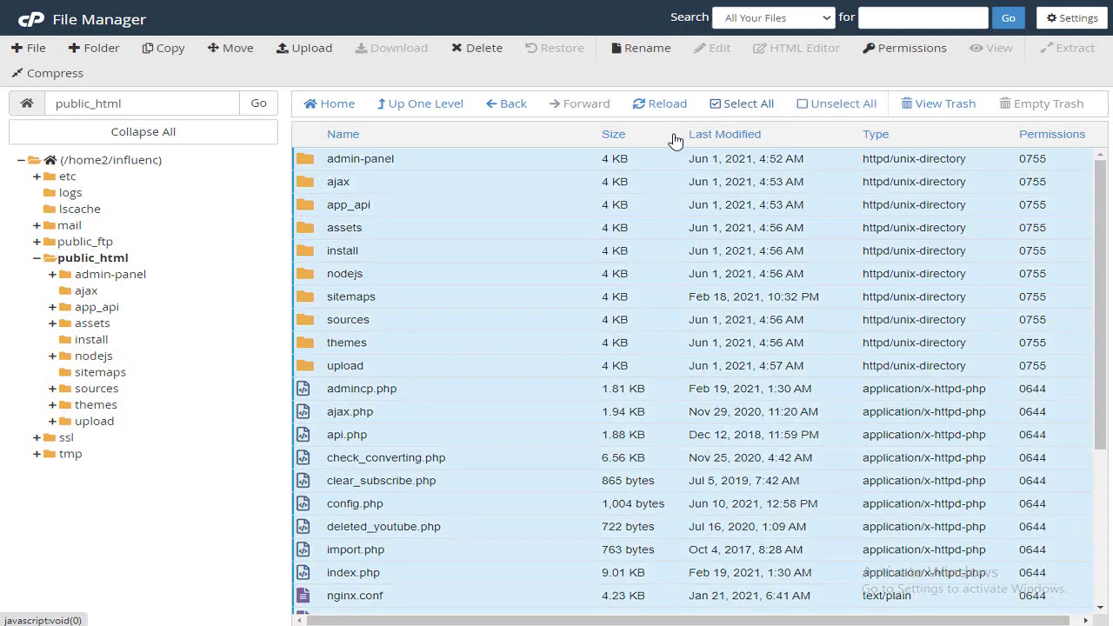
pyautogui.rightClick(550, 196)
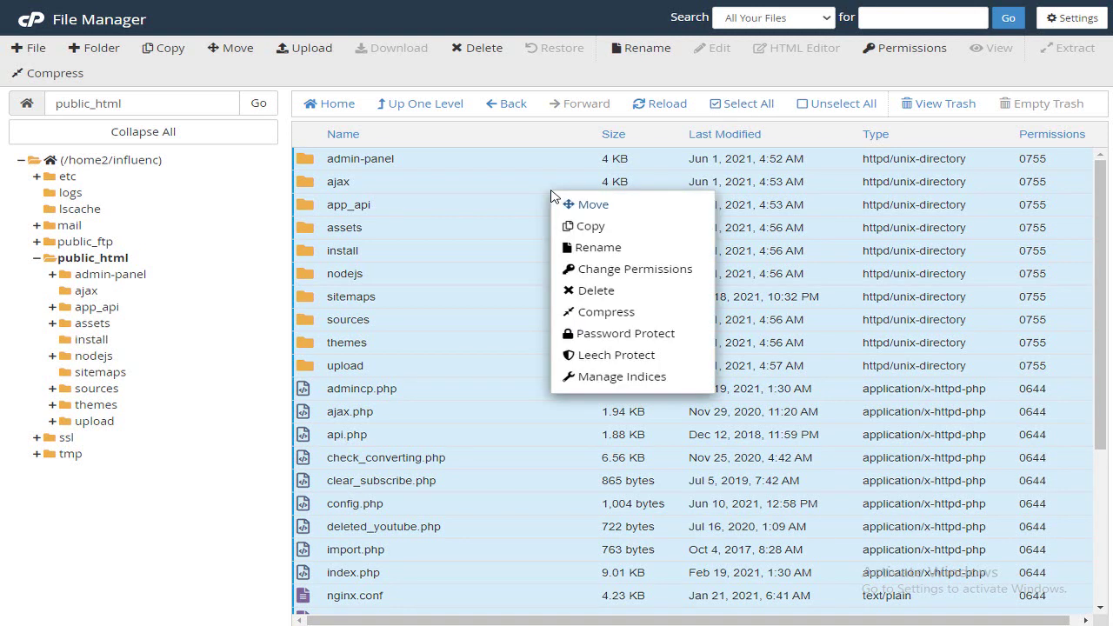
pyautogui.click(649, 315)
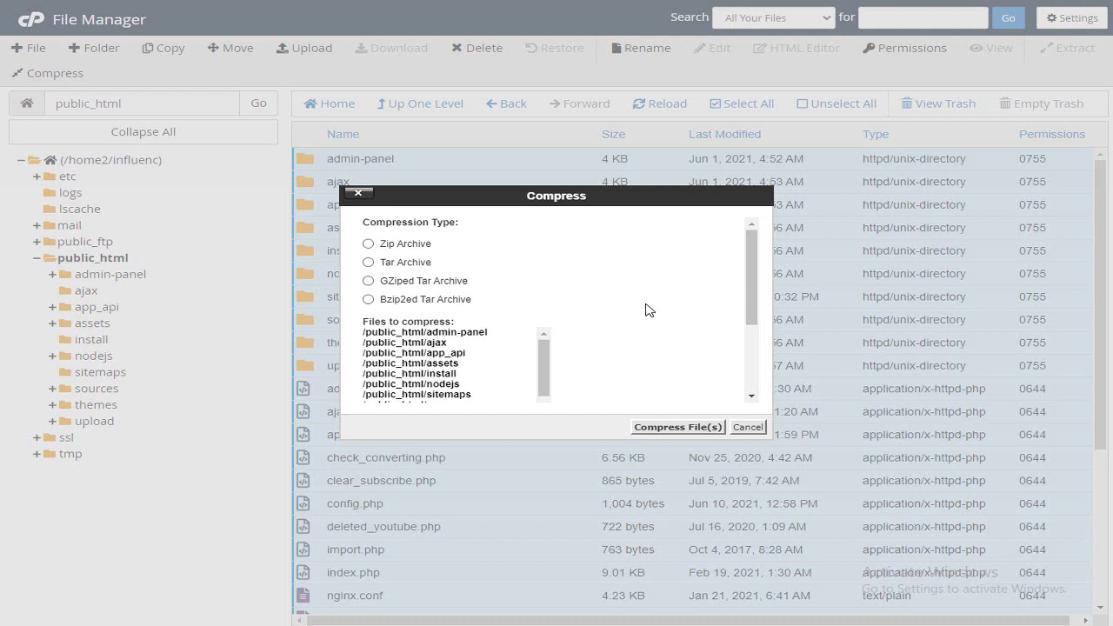
pyautogui.click(405, 247)
pyautogui.click(679, 429)
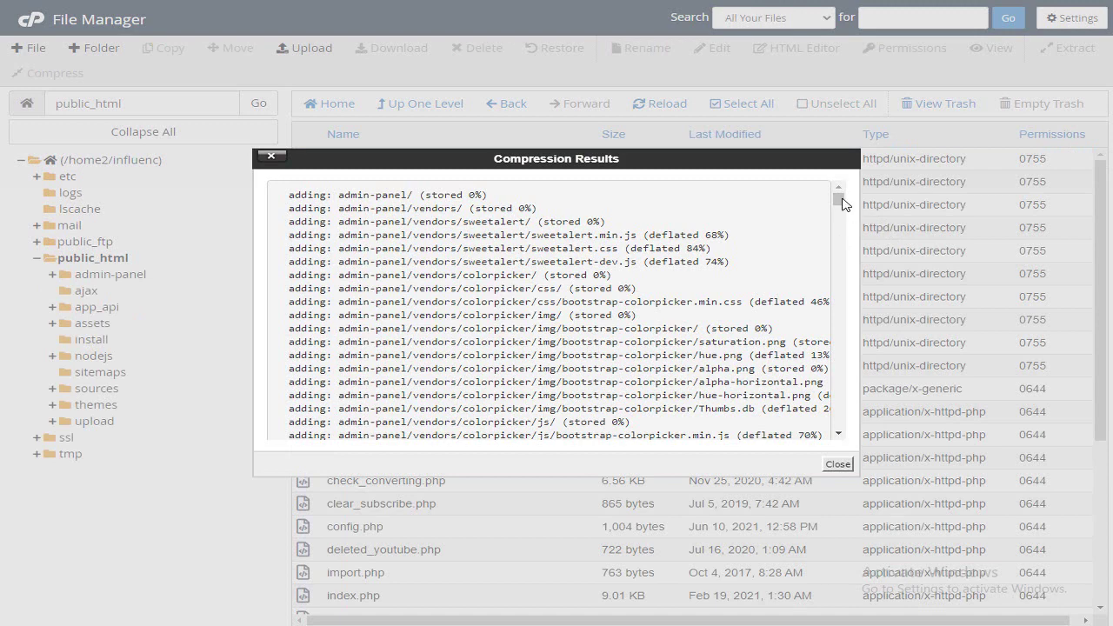
pyautogui.moveTo(842, 203); pyautogui.dragTo(836, 346)
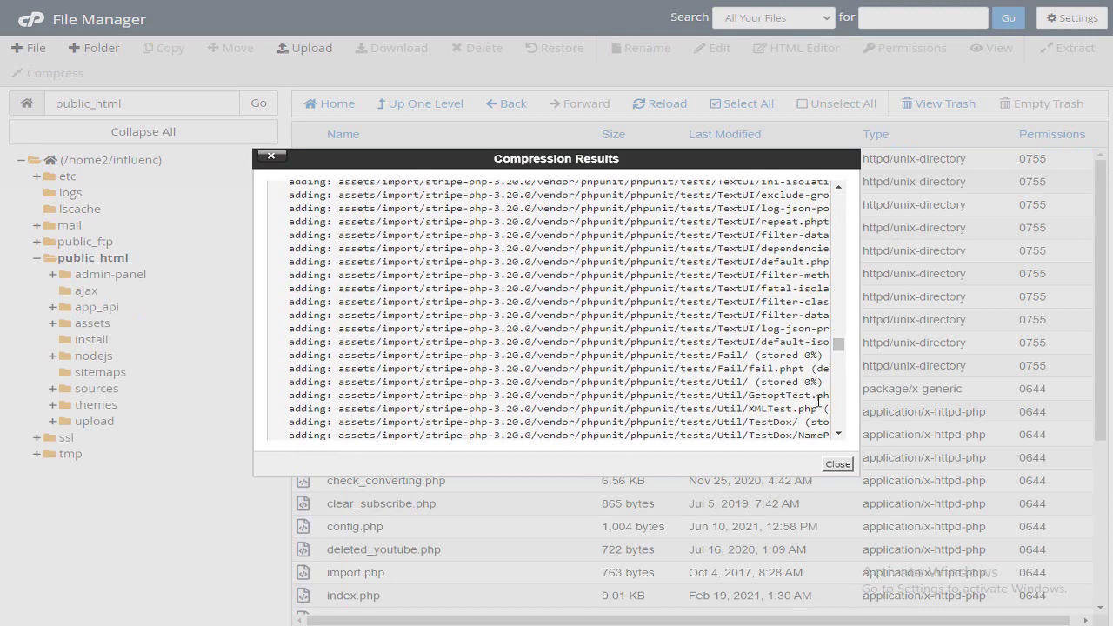
pyautogui.click(837, 464)
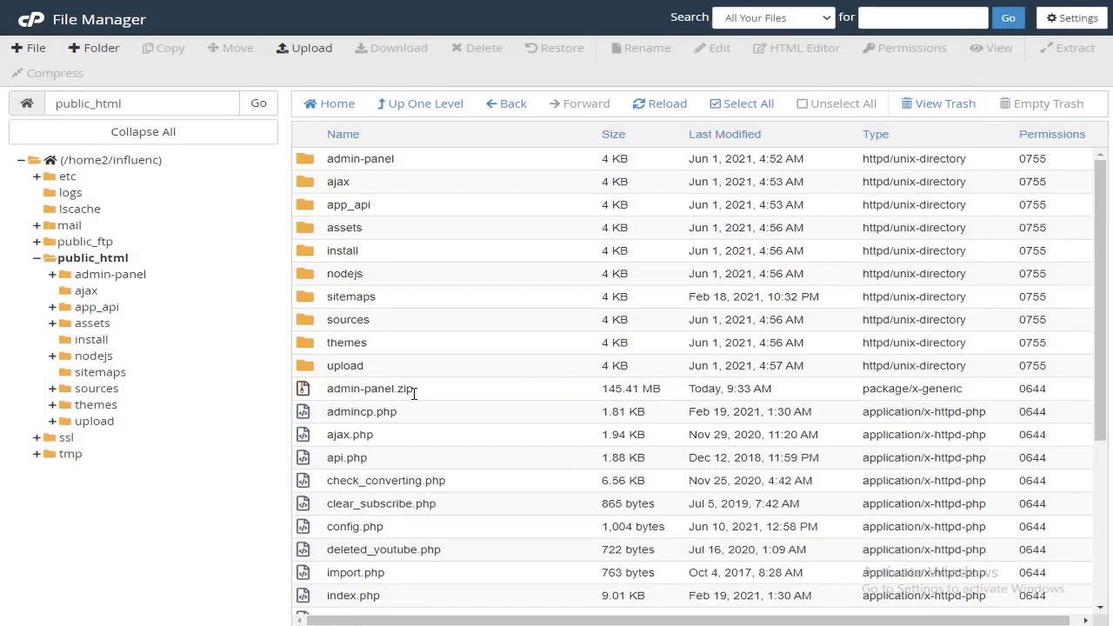
# - Download admin-panel.zip from public_html and close File Manager
pyautogui.click(548, 400)
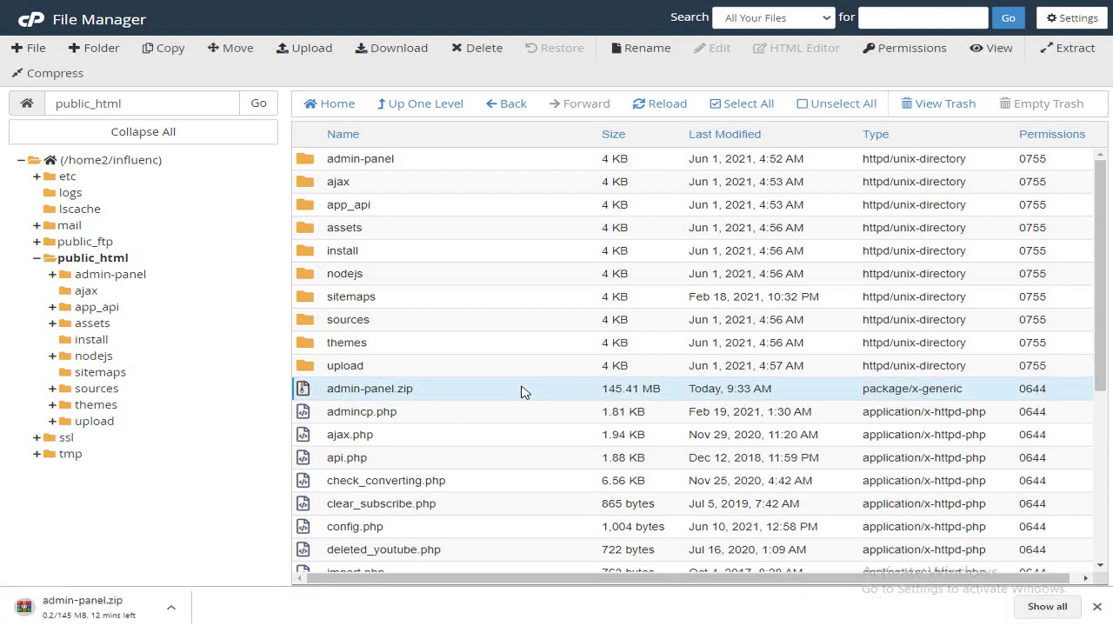
pyautogui.rightClick(522, 391)
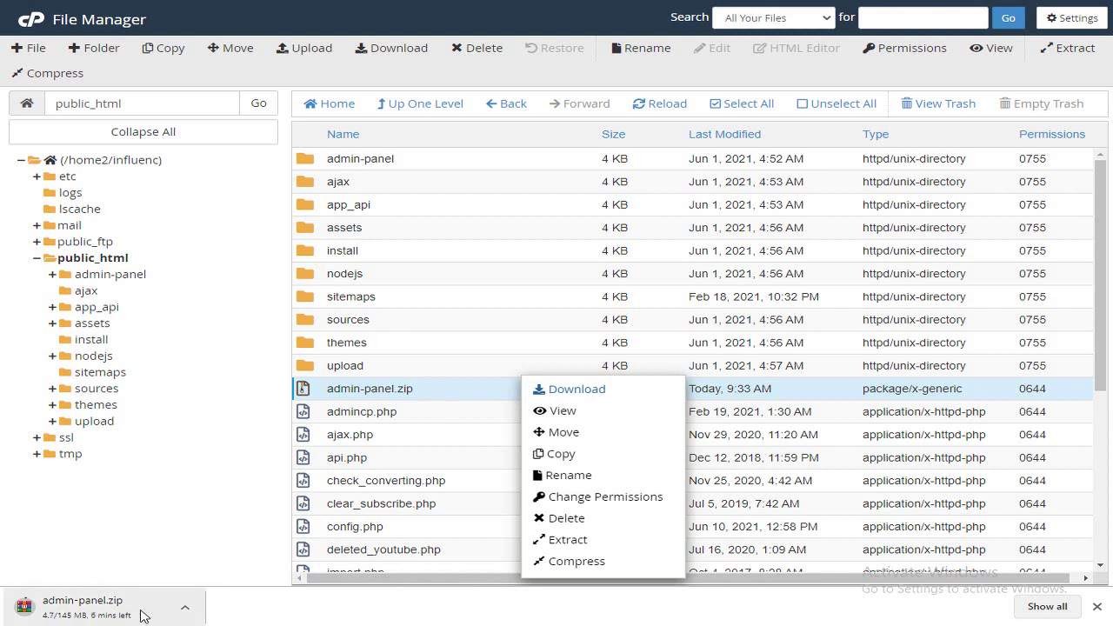
pyautogui.click(235, 544)
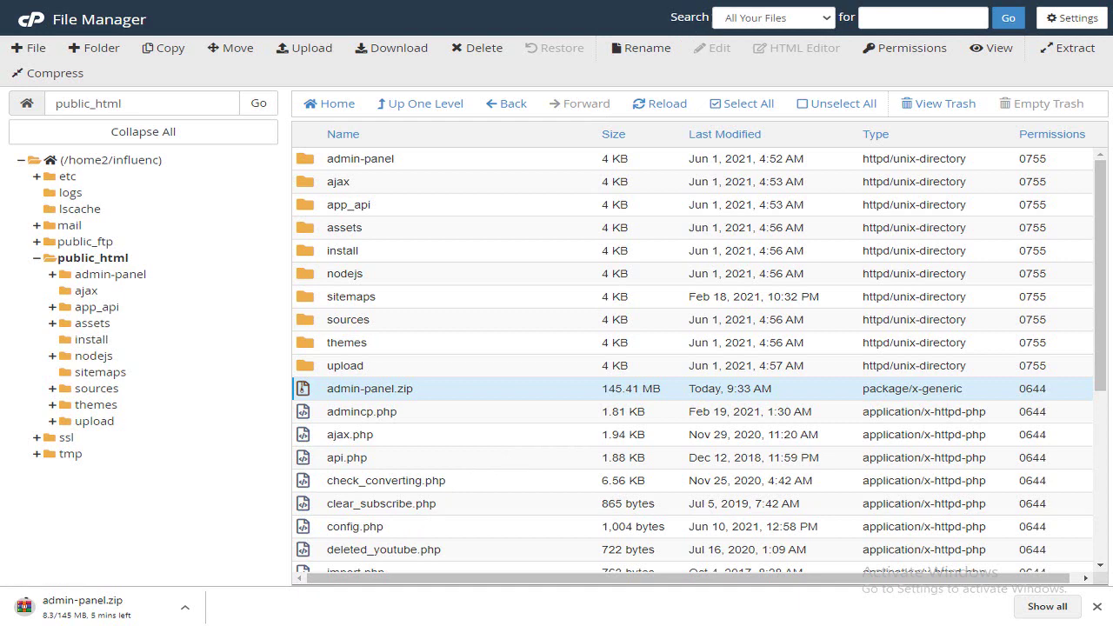
pyautogui.hotkey('ctrl', 'w')
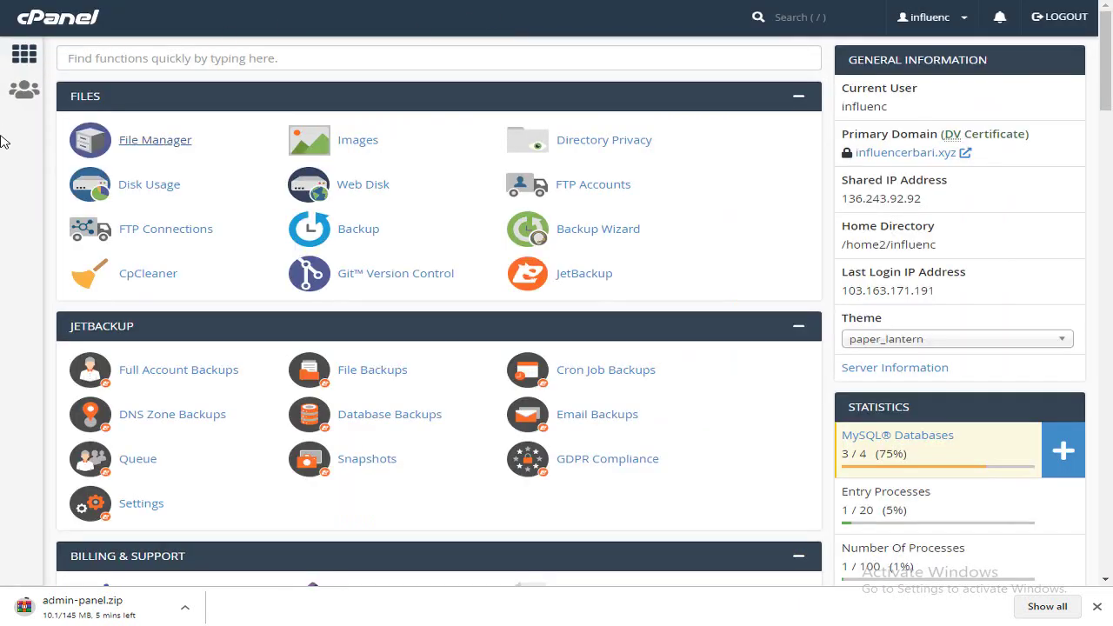
# - Open phpMyAdmin from the Databases section of cPanel
pyautogui.scroll(-1, 251, 178)
pyautogui.scroll(-6, 388, 176)
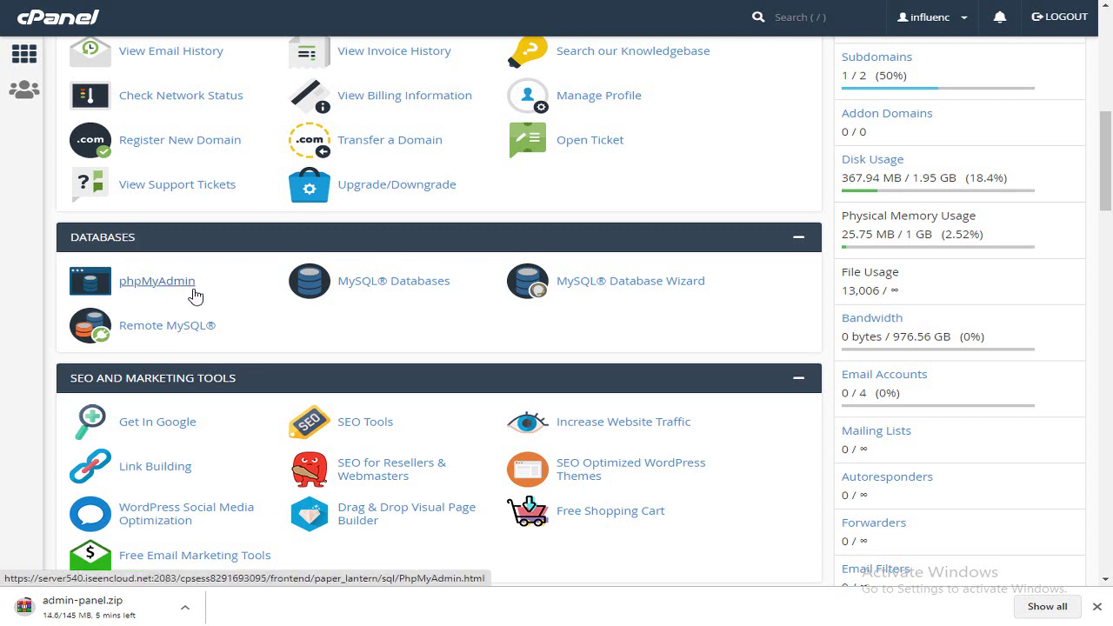
pyautogui.click(137, 287)
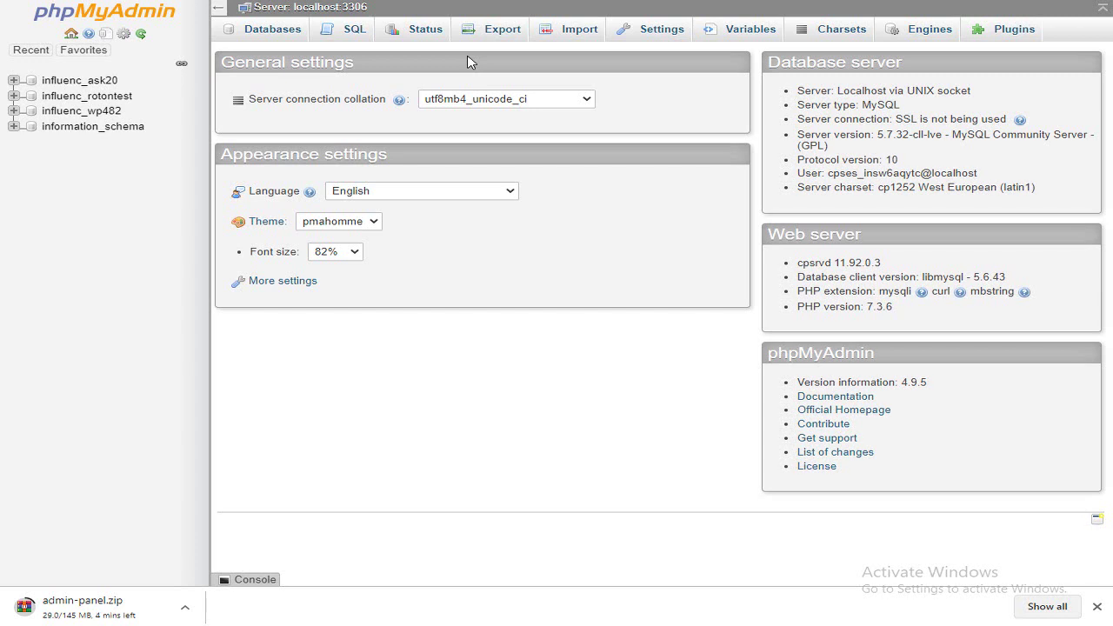
# - Return to cPanel and reopen the public_html folder in File Manager
pyautogui.click(331, 0)
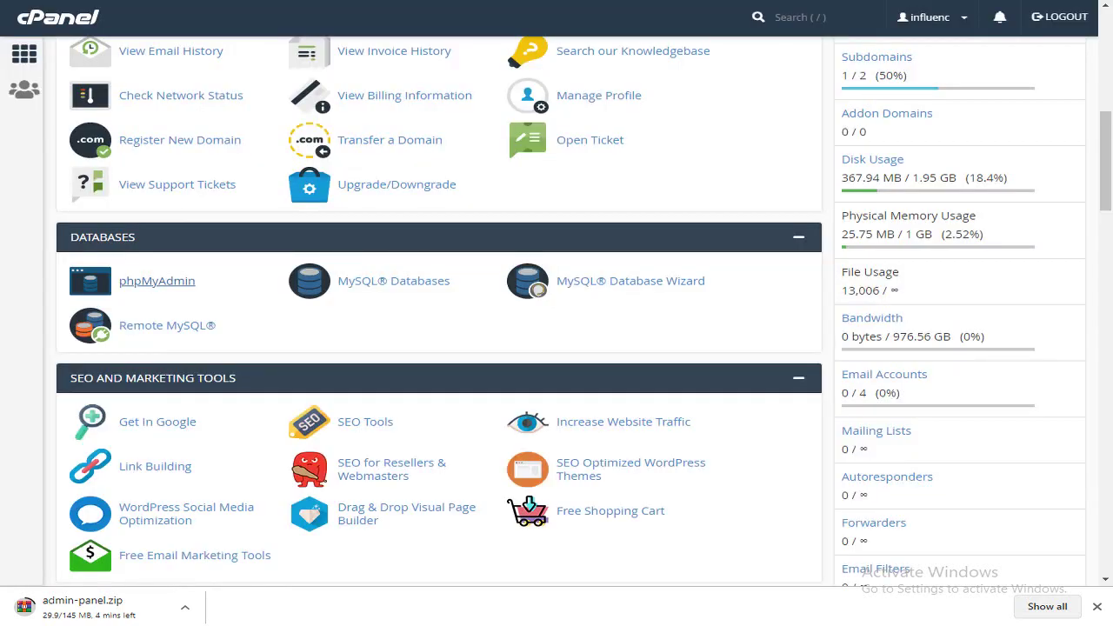
pyautogui.scroll(7, 236, 105)
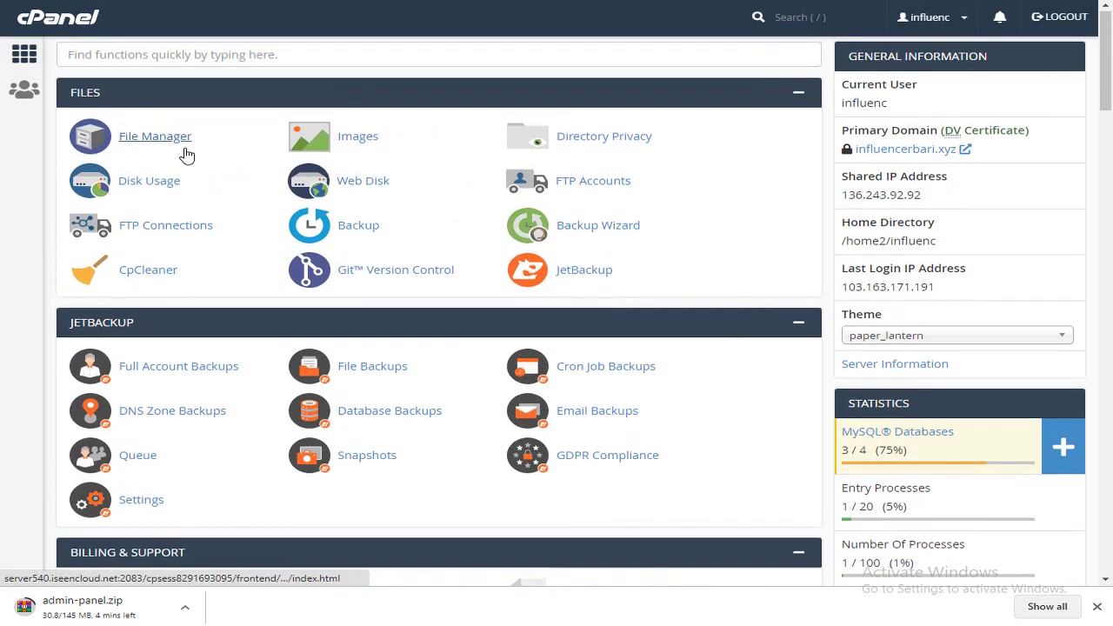
pyautogui.click(184, 154)
pyautogui.scroll(-3, 507, 261)
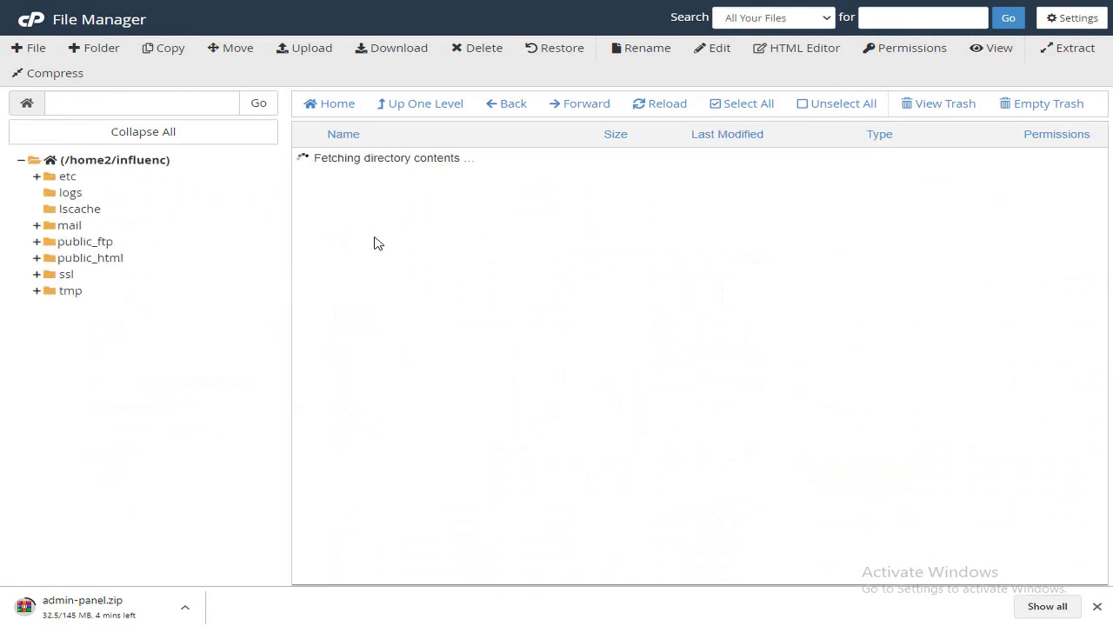
pyautogui.click(126, 258)
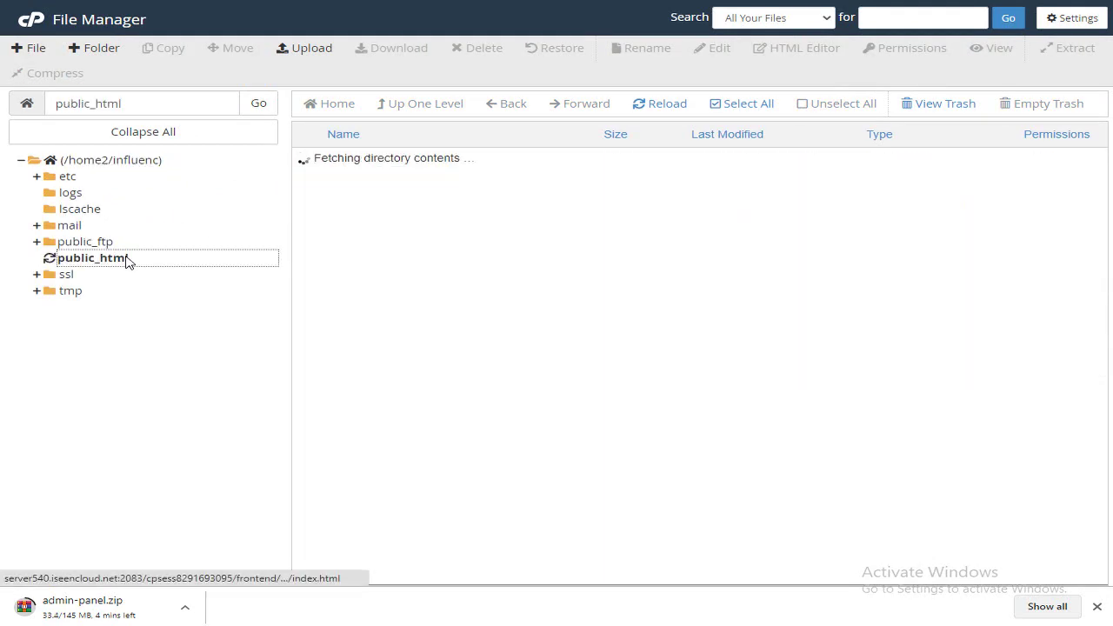
pyautogui.scroll(-3, 409, 387)
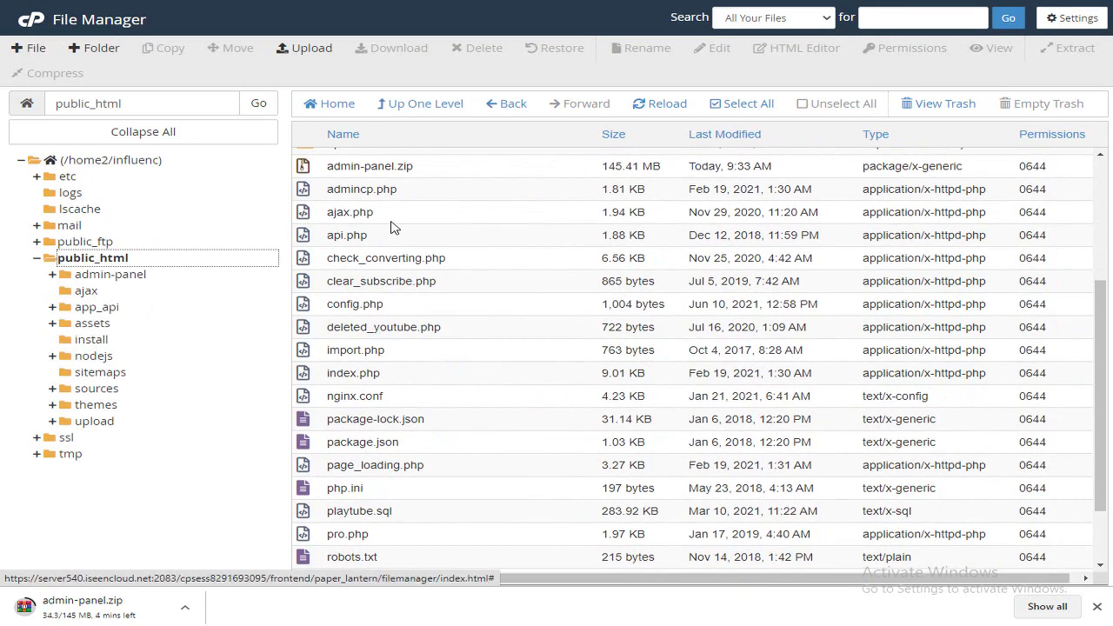
# - Open config.php in the editor, check the MySQL database name the site uses, and close the file
pyautogui.click(407, 307)
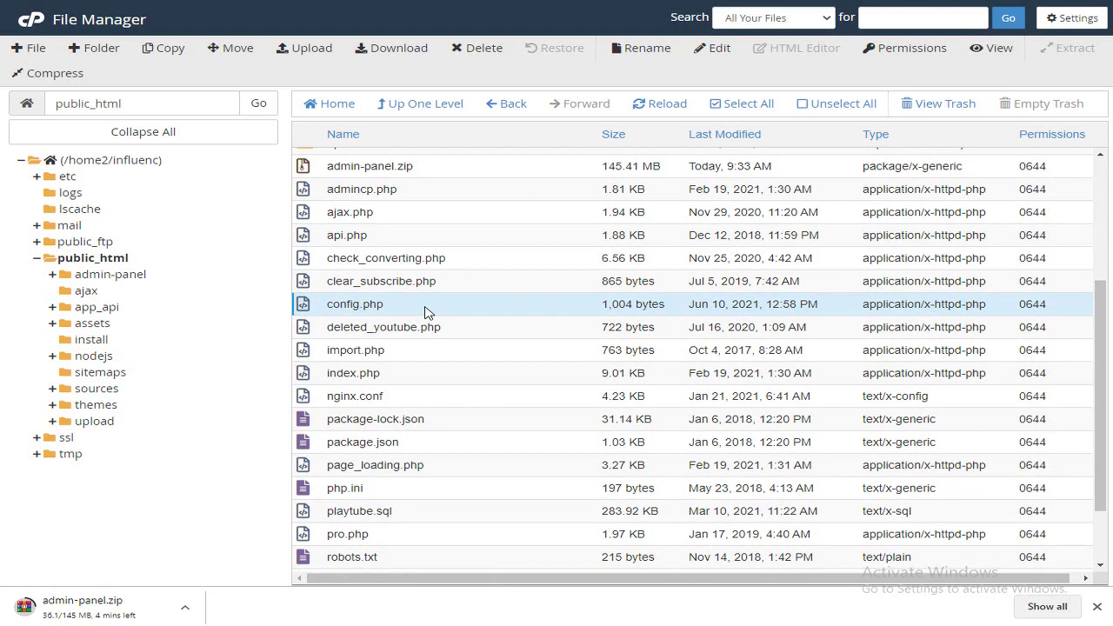
pyautogui.rightClick(426, 311)
pyautogui.click(458, 369)
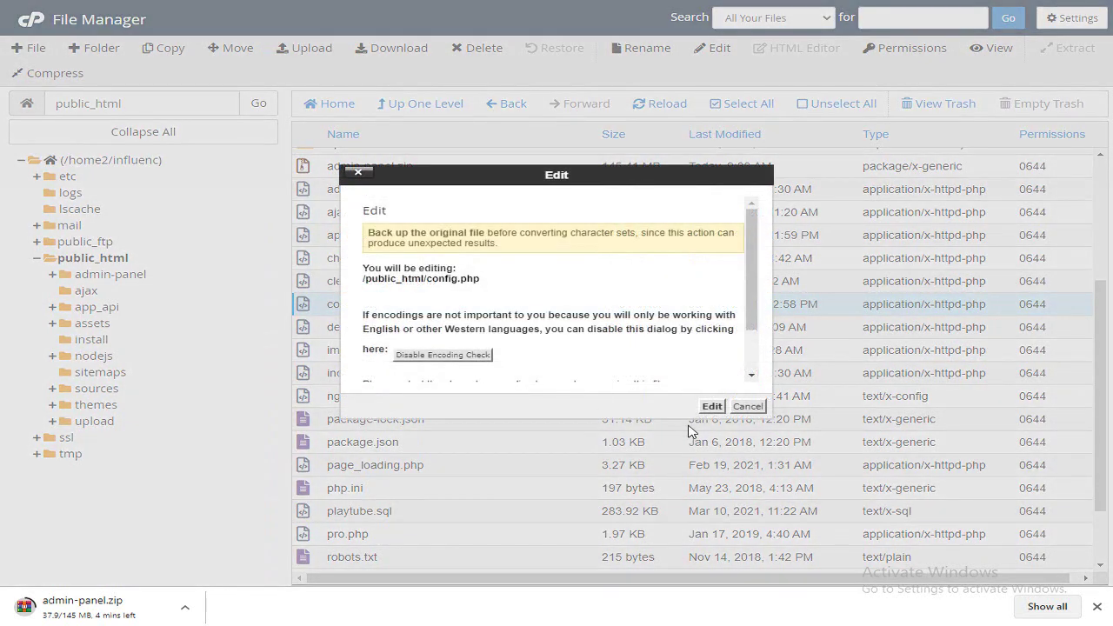
pyautogui.click(712, 407)
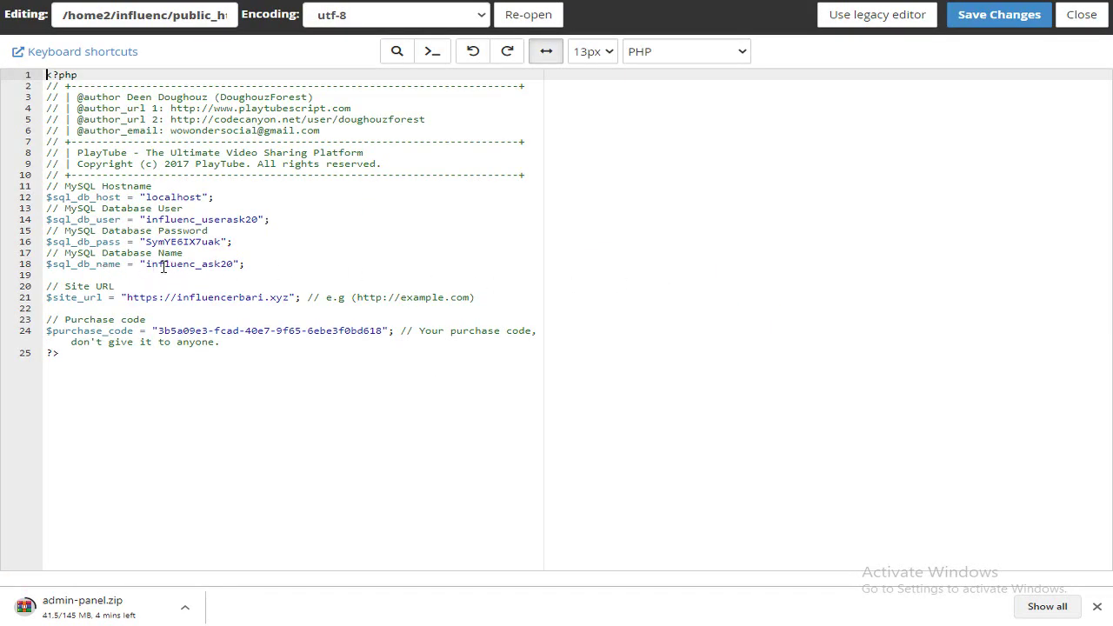
pyautogui.moveTo(150, 264); pyautogui.dragTo(274, 266)
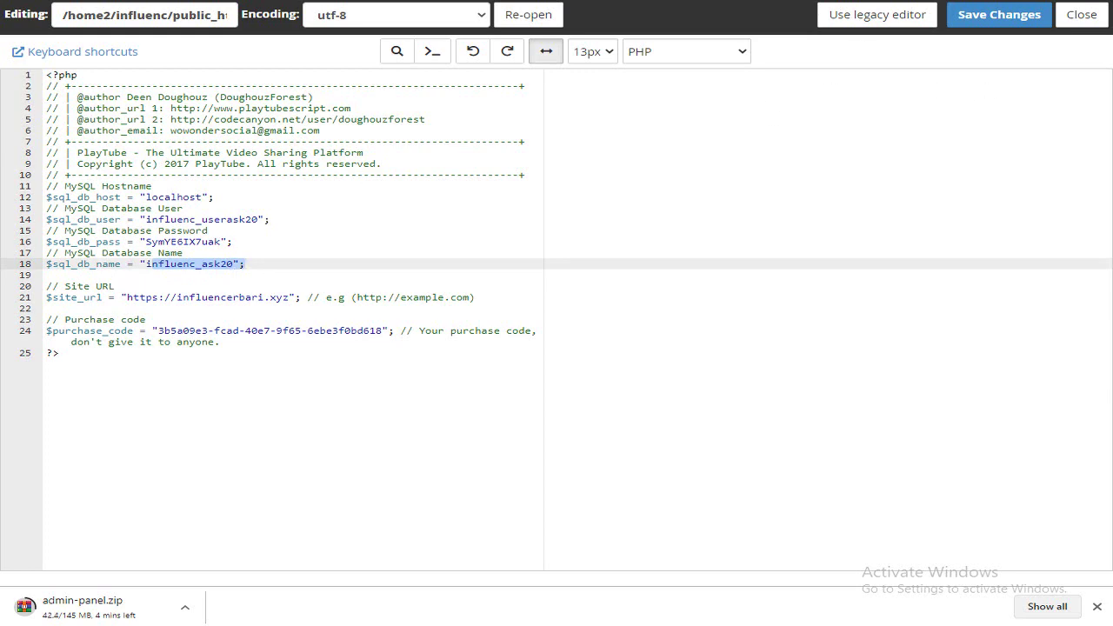
pyautogui.click(1082, 15)
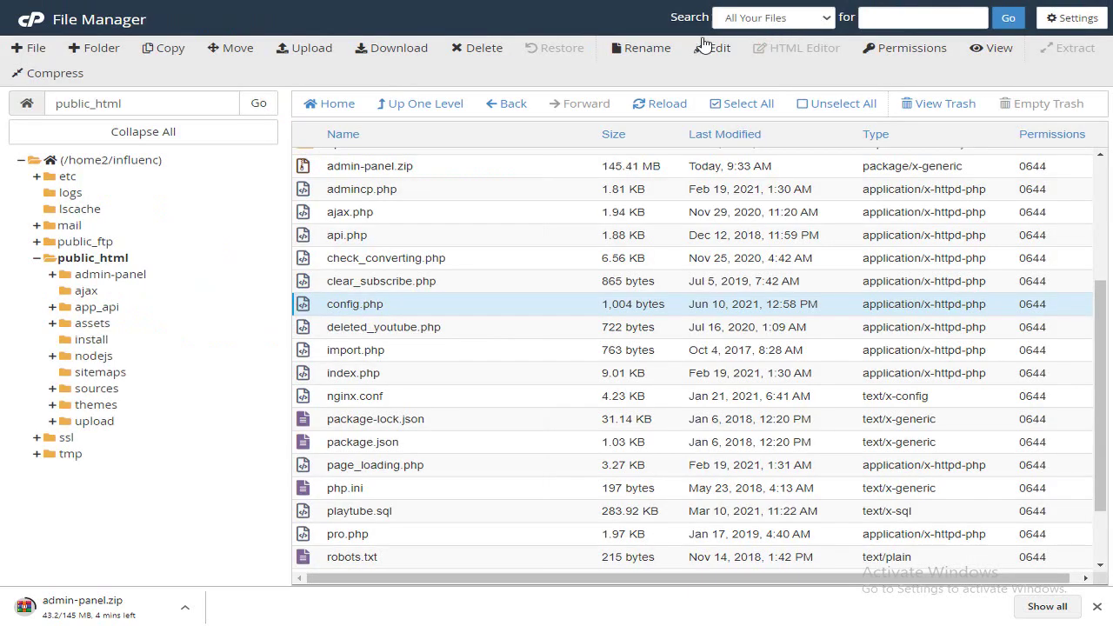
# - Switch to phpMyAdmin, open the influenc_ask20 database and look through its tables
pyautogui.hotkey('ctrl', 'Tab')
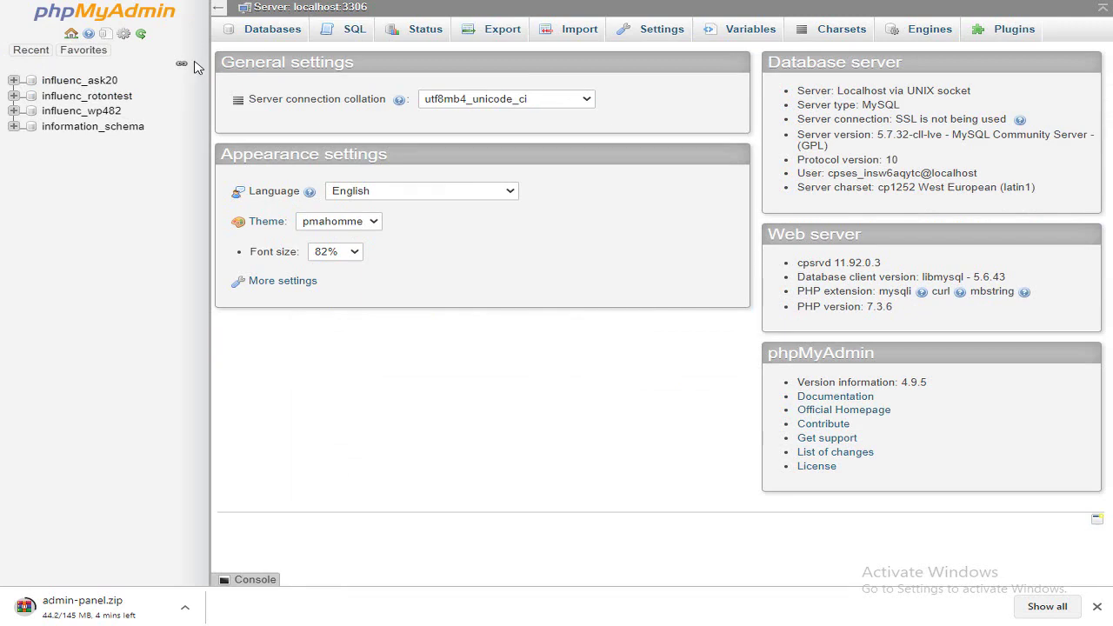
pyautogui.click(97, 83)
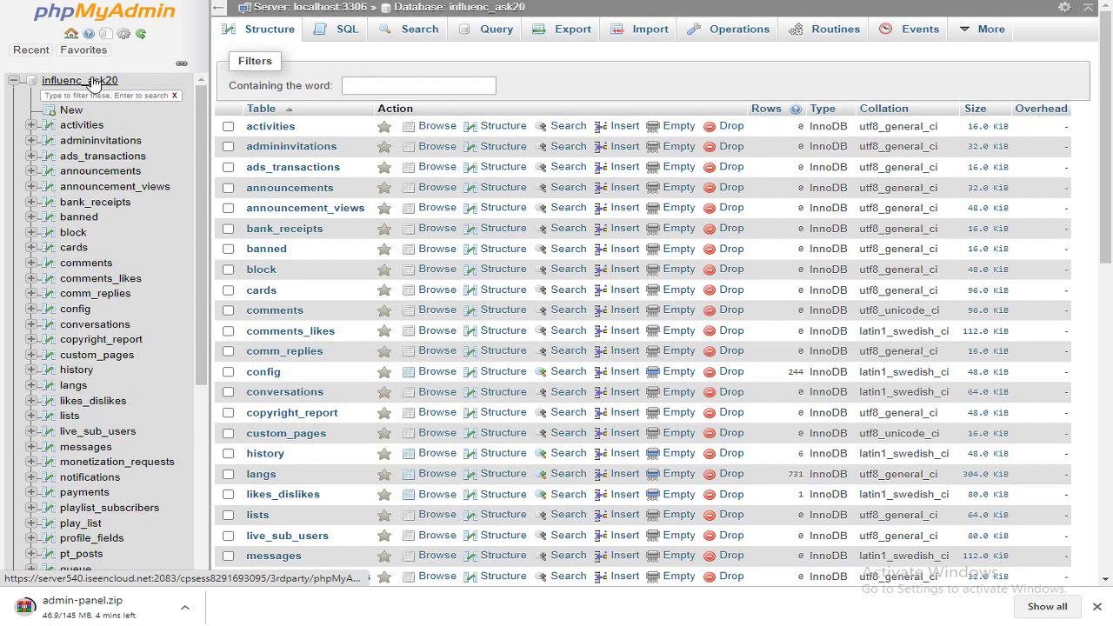
pyautogui.click(95, 82)
pyautogui.scroll(-10, 597, 255)
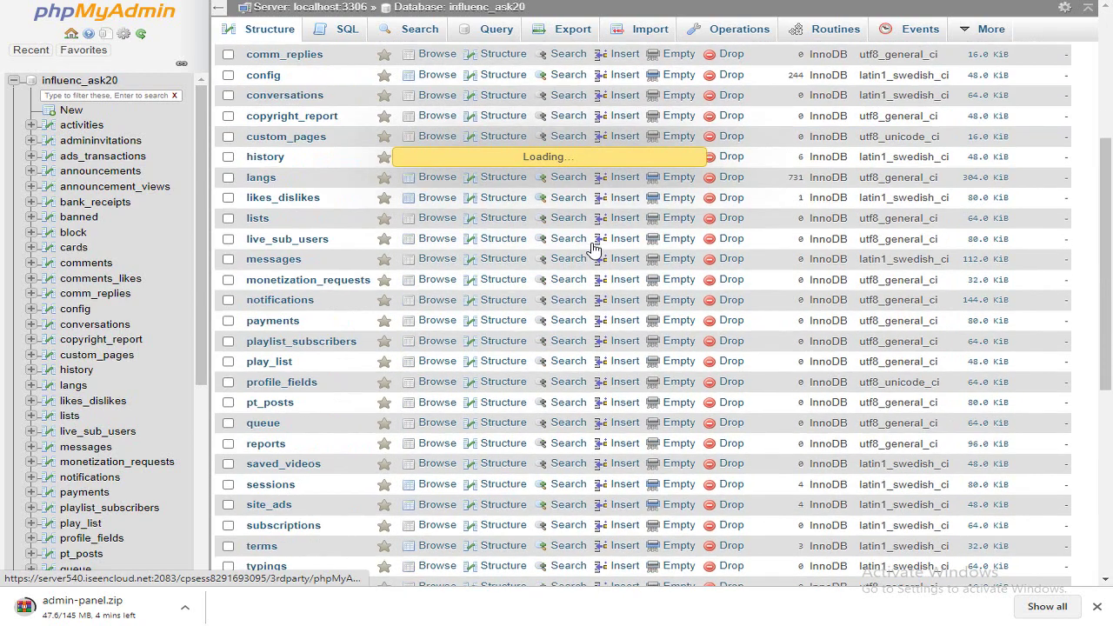
pyautogui.scroll(10, 570, 261)
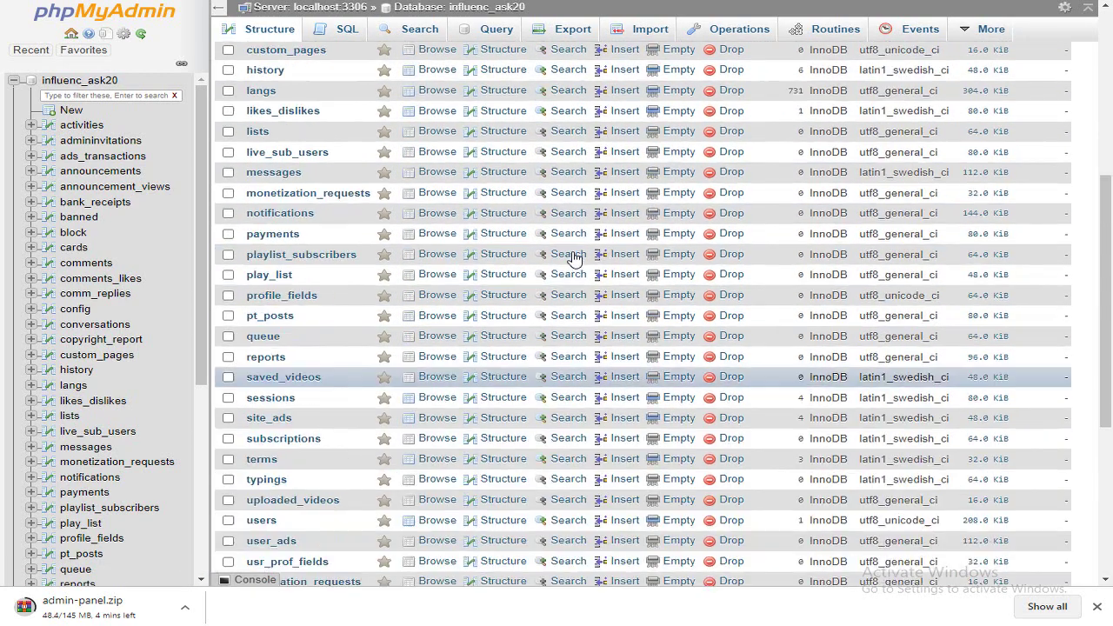
# - Export the influenc_ask20 database with the Quick method in SQL format
pyautogui.click(574, 41)
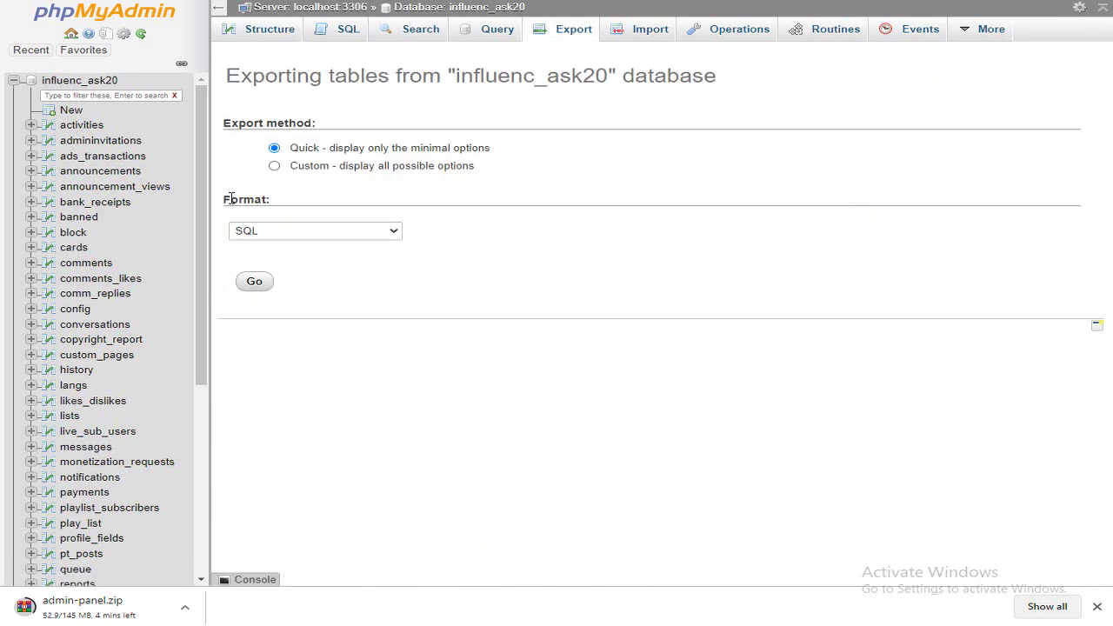
pyautogui.click(304, 228)
pyautogui.click(318, 387)
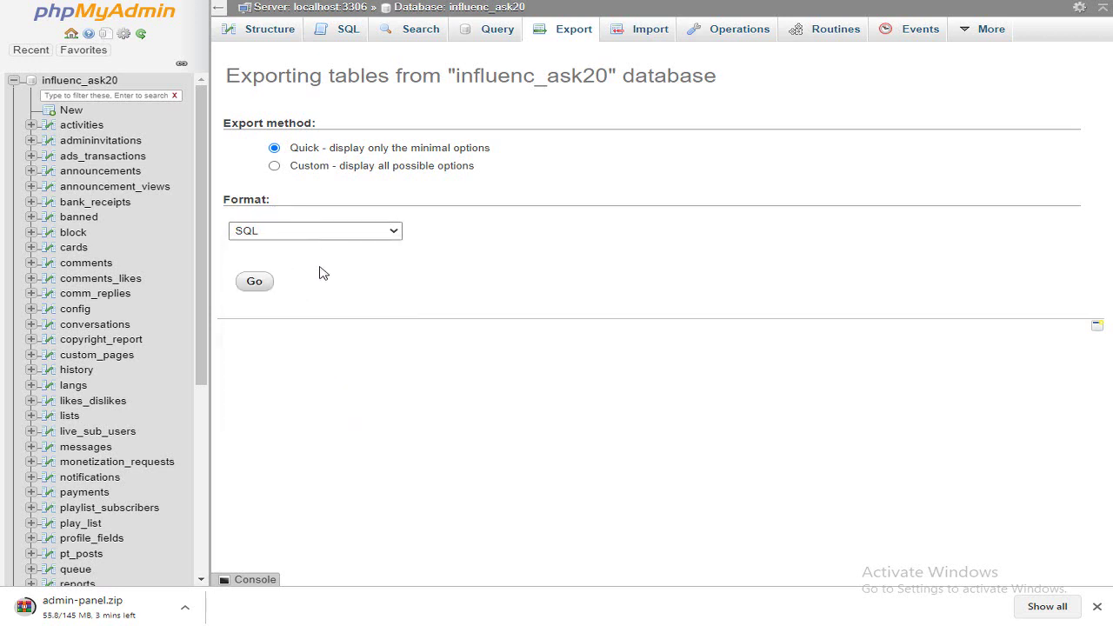
pyautogui.click(265, 288)
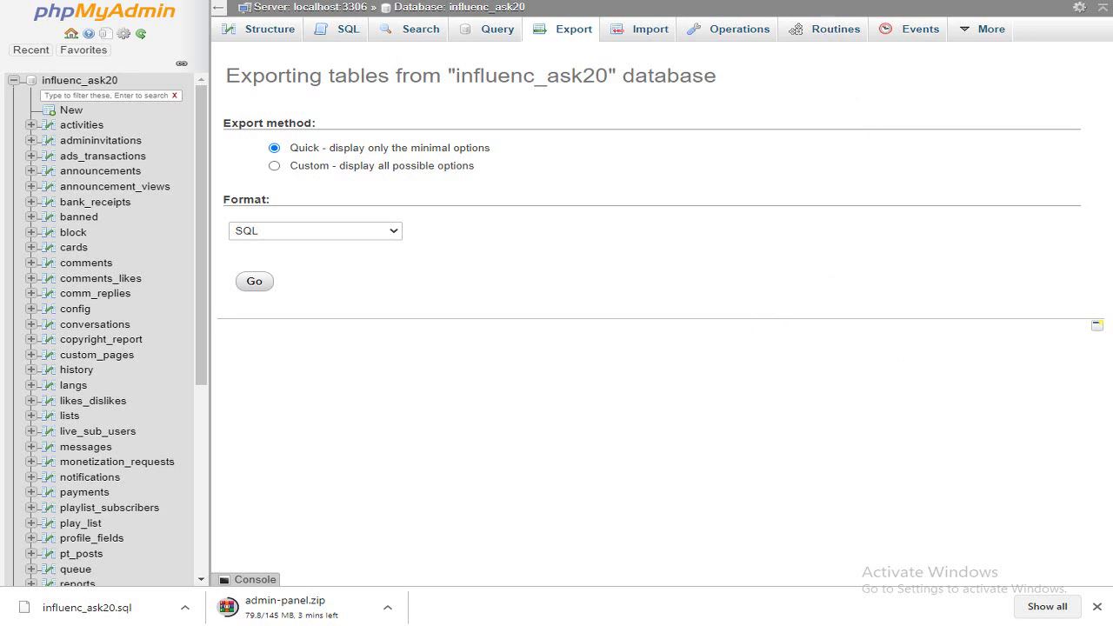
pyautogui.hotkey('ctrl', 'Tab')
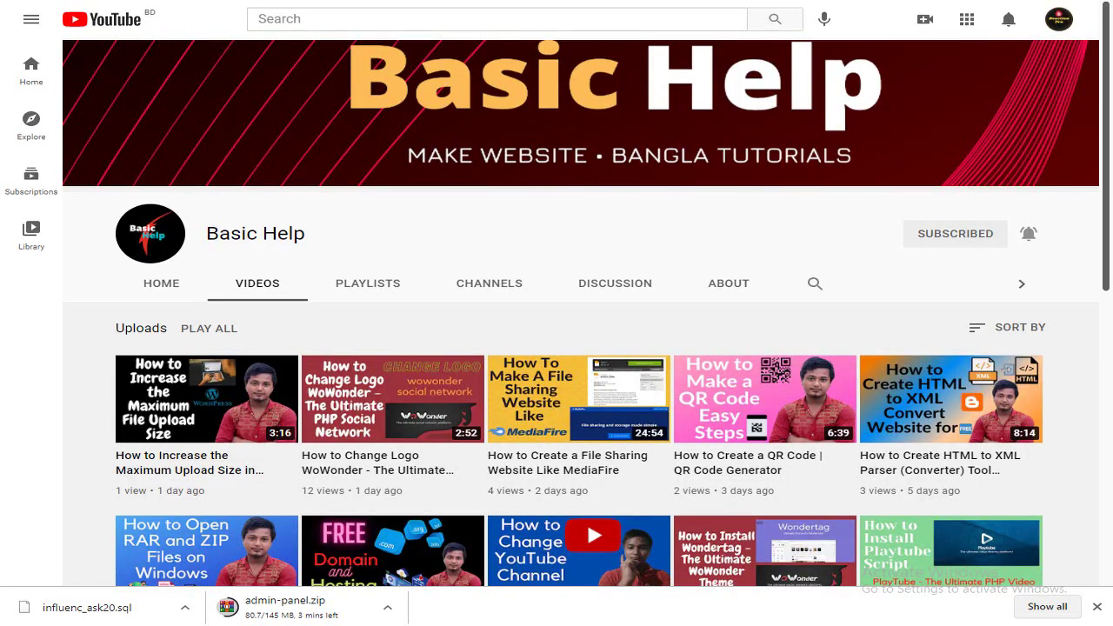